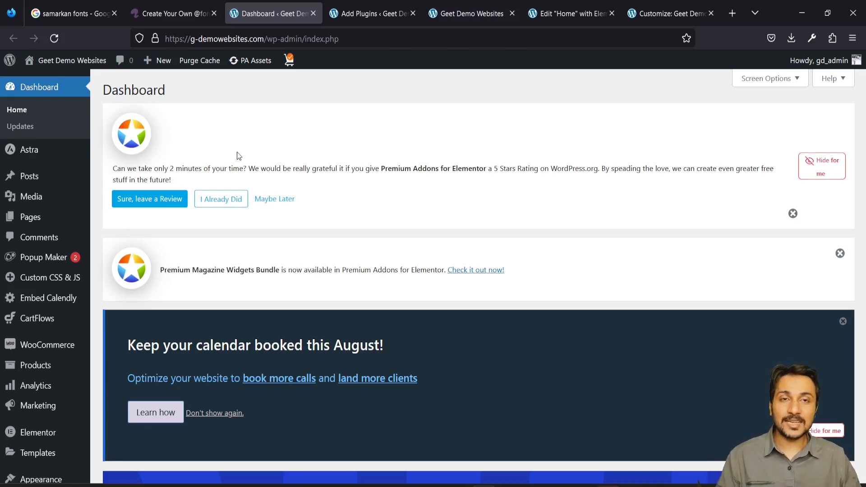
Open the Fonts4Free Samarkan page from the Google results for samarkan fonts and download the font archive
click(54, 13)
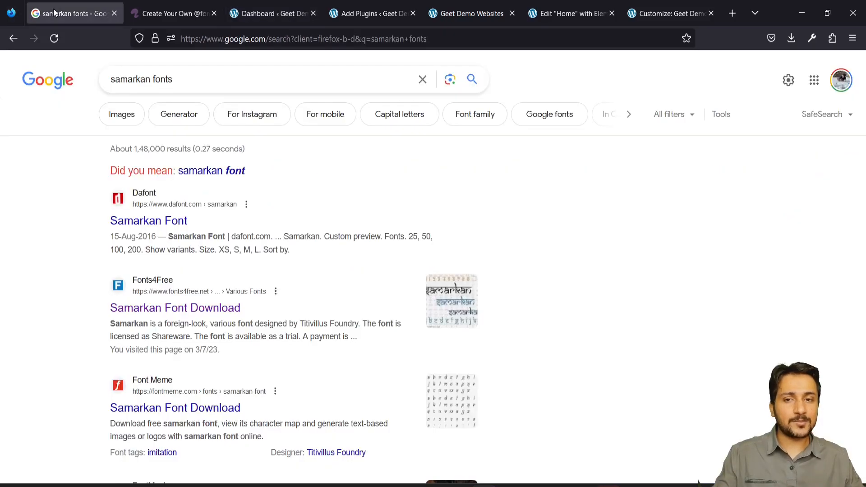
scroll(352, 251, down, 1)
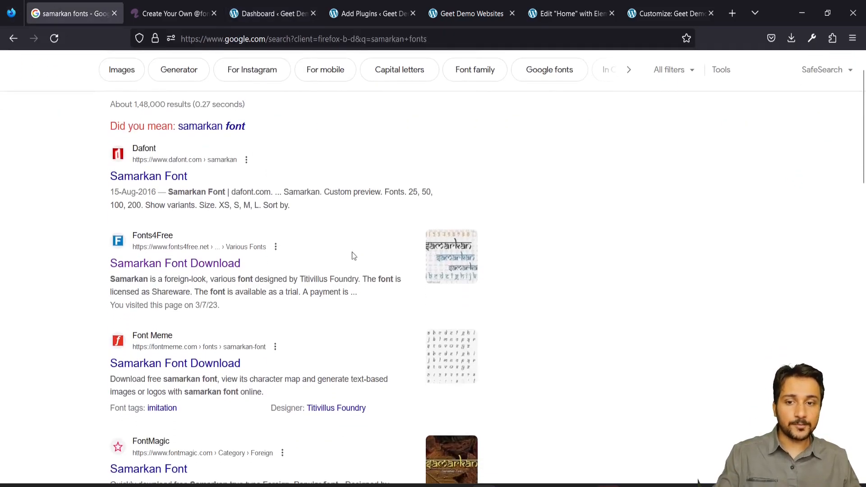
click(158, 264)
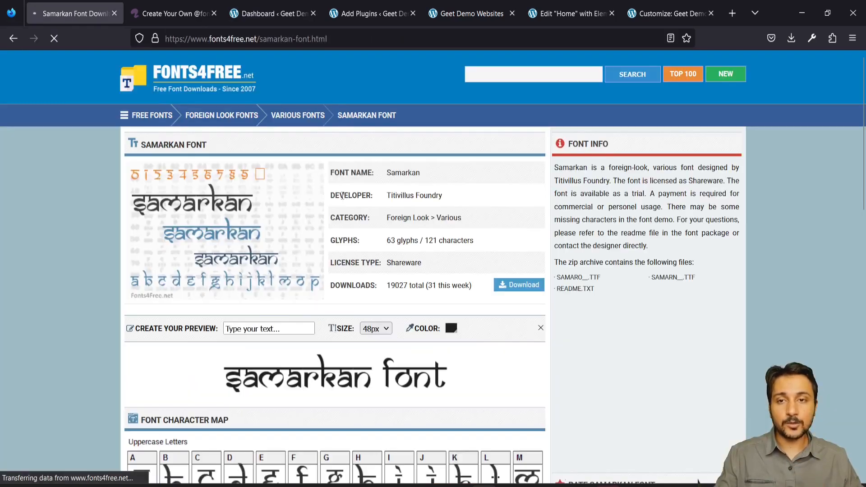
scroll(389, 207, down, 2)
click(504, 215)
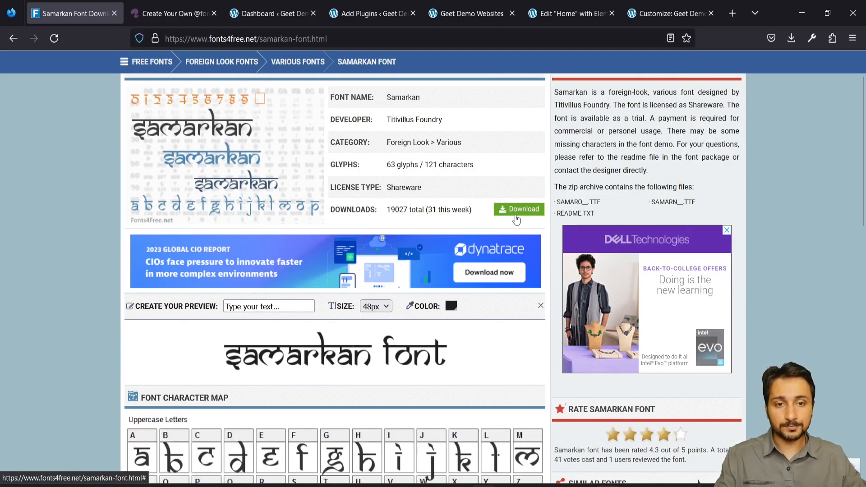
click(507, 215)
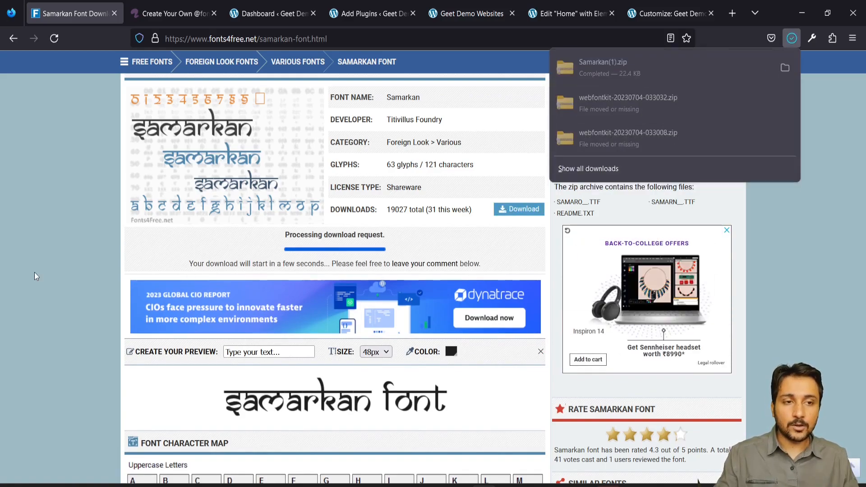
click(459, 165)
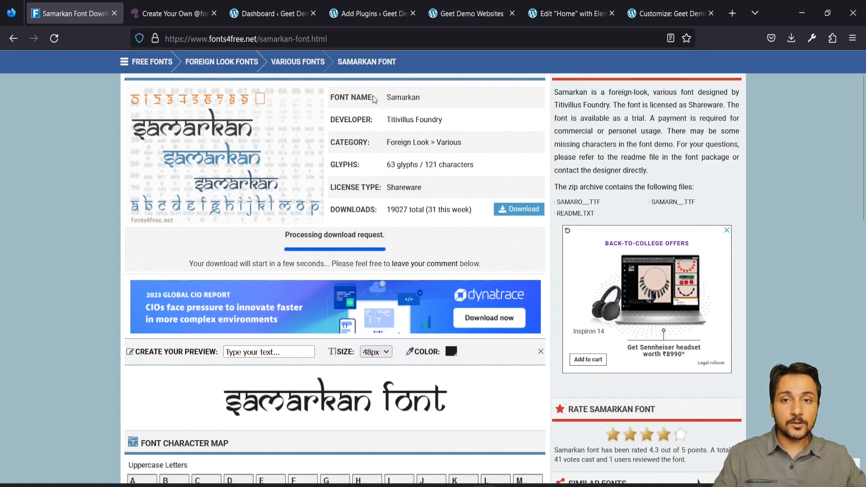
Switch to Font Squirrel's Webfont Generator and upload the SAMARN__ TrueType file from the Downloads > Samarkan folder
click(166, 16)
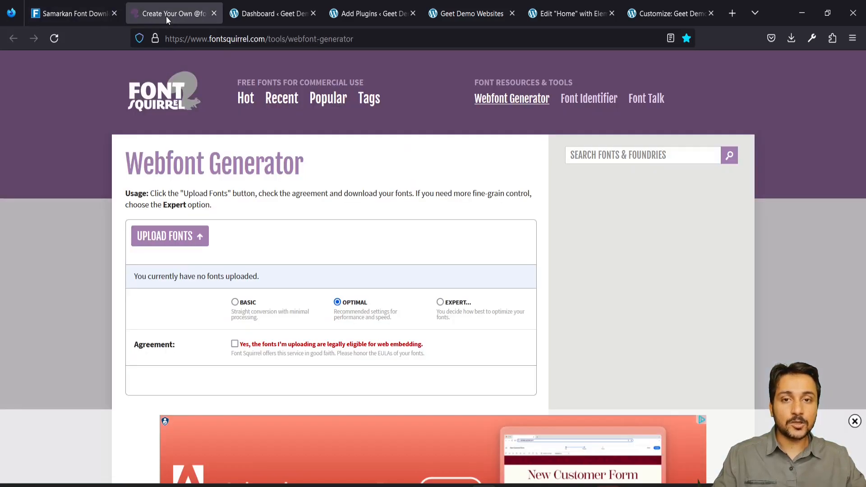
click(268, 43)
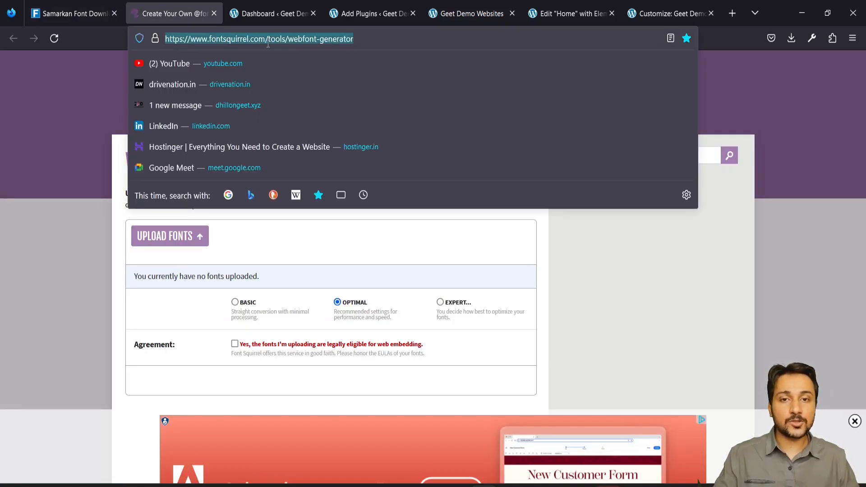
click(60, 250)
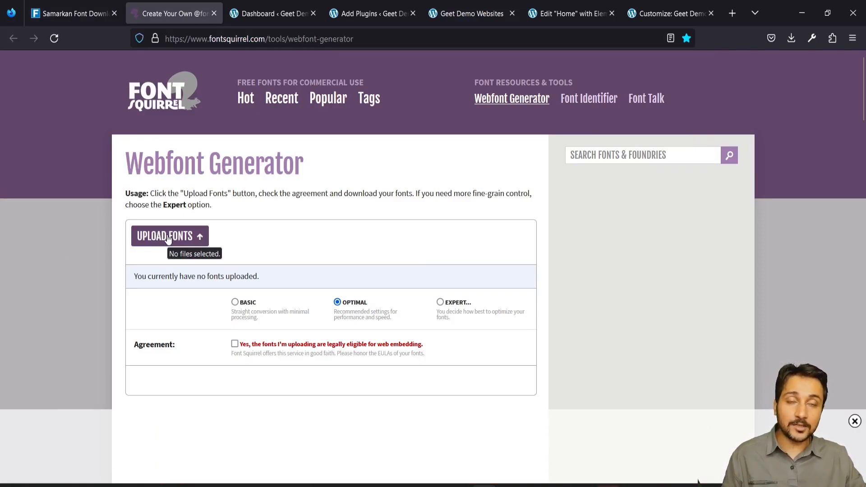
click(167, 238)
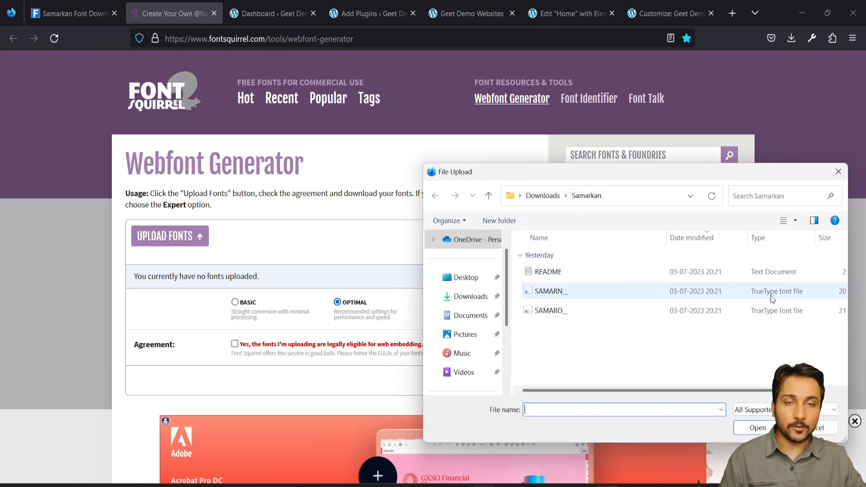
click(613, 291)
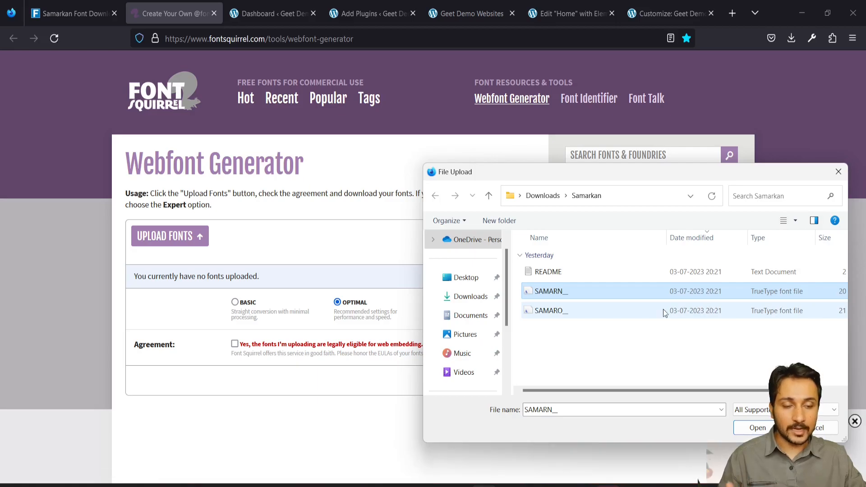
click(767, 428)
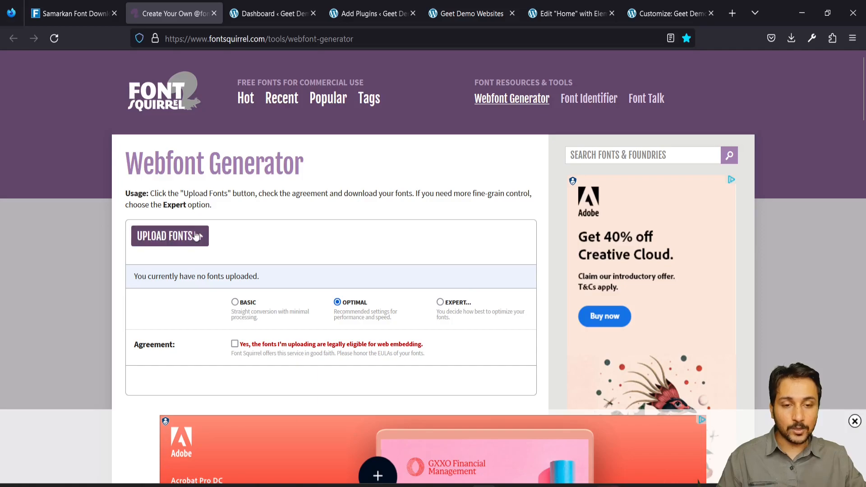
Upload the SAMARO__ TrueType file to the Webfont Generator as a second font
click(190, 236)
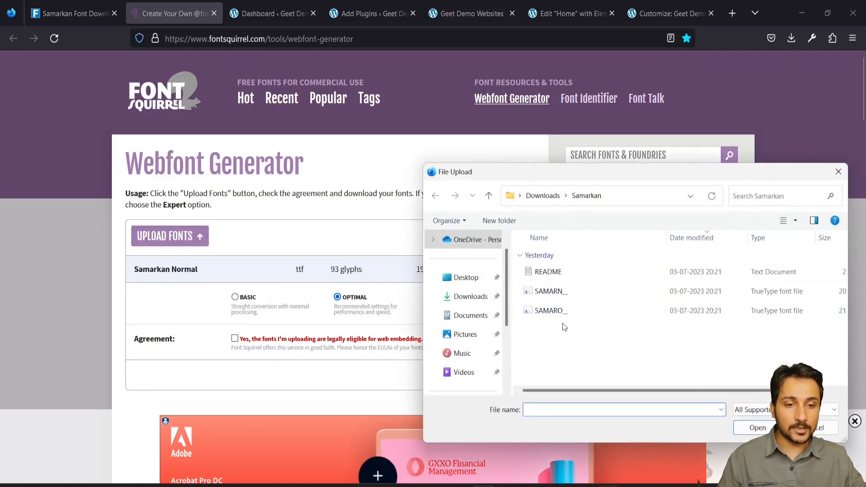
click(551, 311)
click(758, 428)
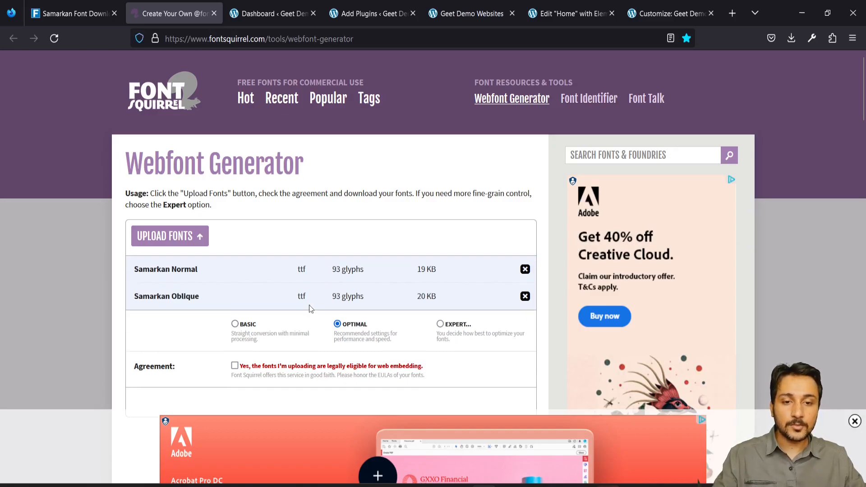
Confirm that the uploaded fonts are legally eligible for web embedding and download the webfont kit
scroll(310, 305, down, 1)
click(235, 337)
click(483, 373)
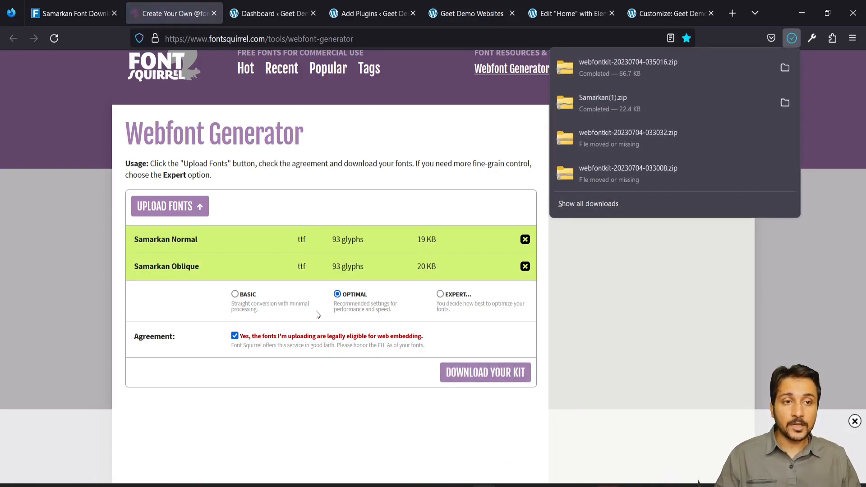
click(344, 263)
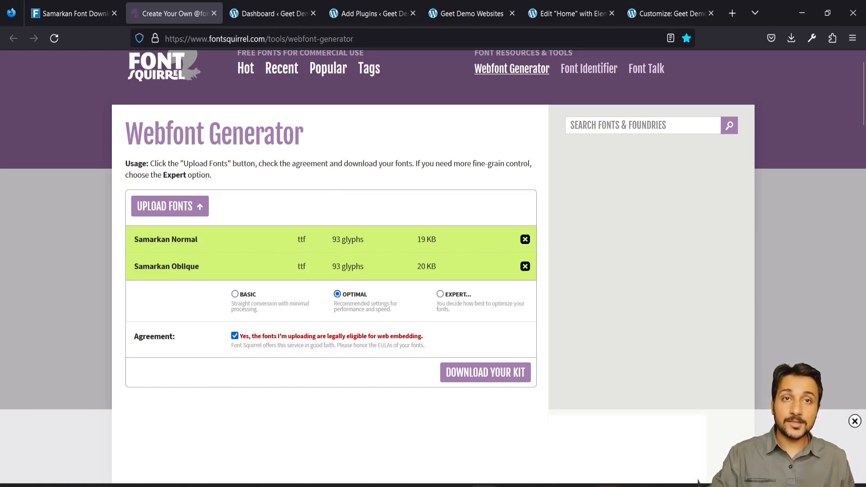
Switch to the WordPress Add Plugins page, search for "custom fonts" and activate Custom Fonts – Host Your Fonts Locally
click(270, 14)
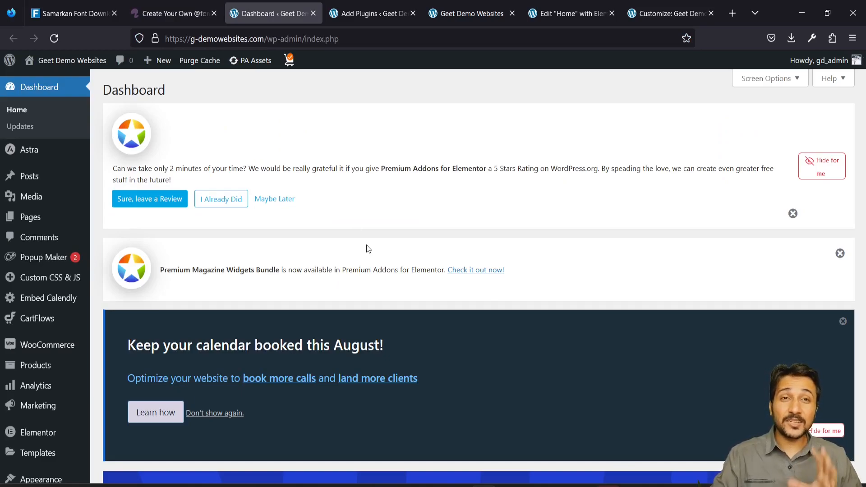
click(372, 14)
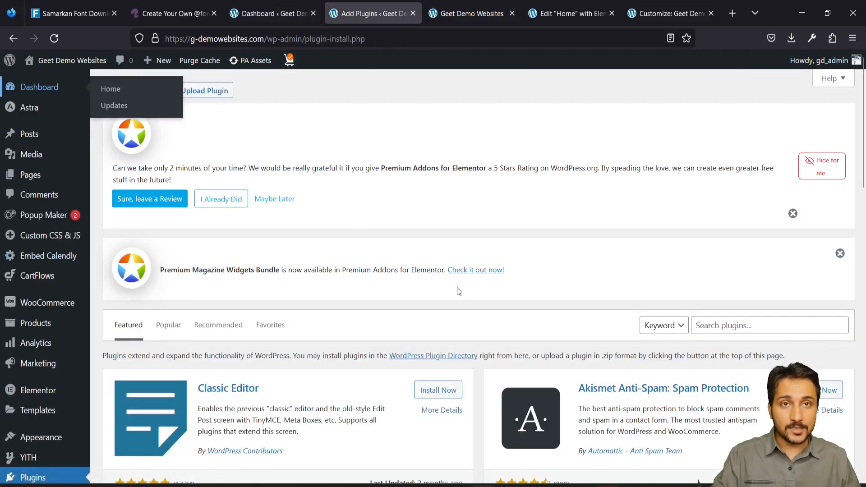
click(756, 333)
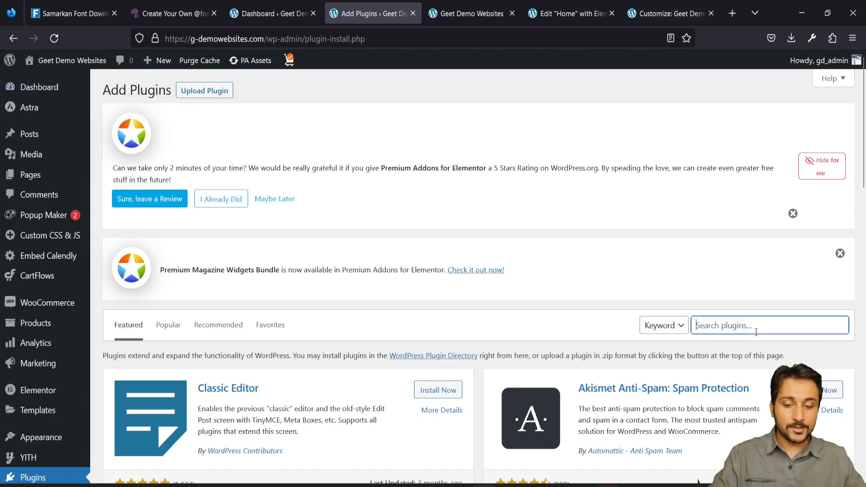
text(custom fonts)
scroll(756, 332, down, 1)
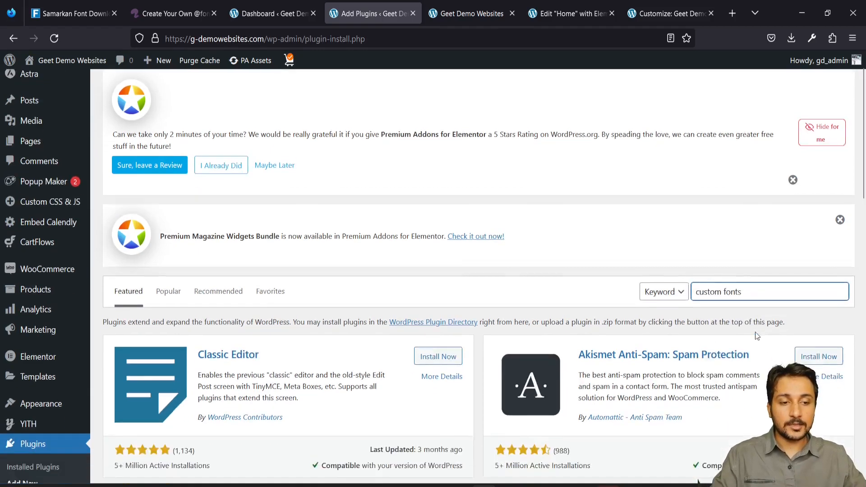
scroll(543, 289, down, 1)
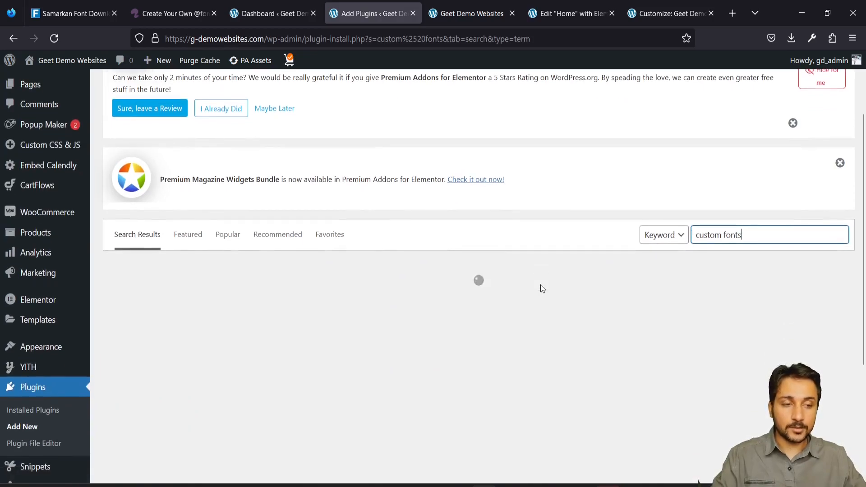
scroll(542, 287, down, 1)
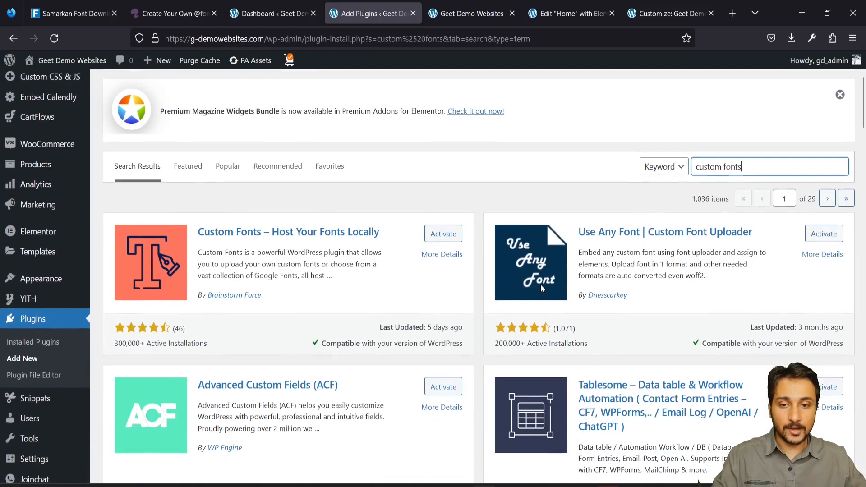
drag(394, 233, 197, 241)
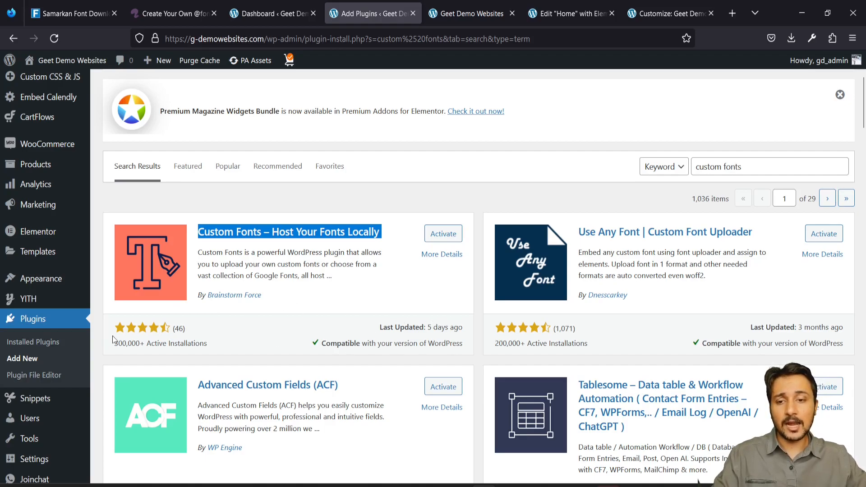
drag(276, 297, 136, 241)
click(442, 234)
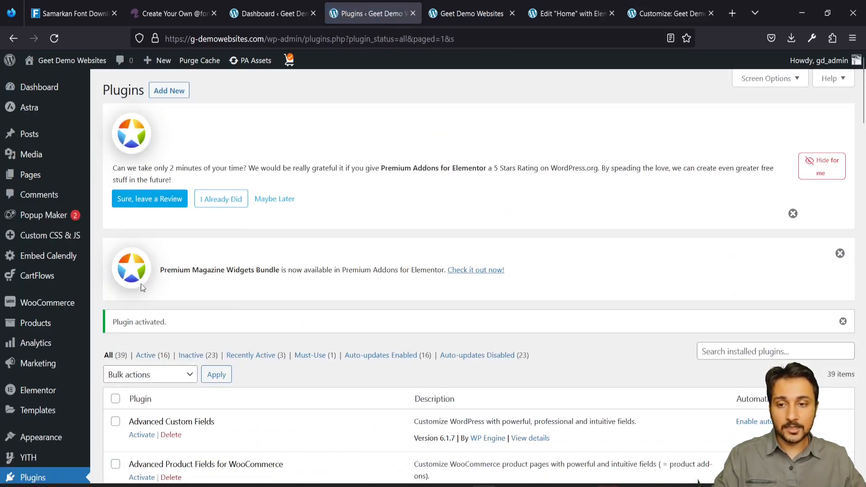
Open the Custom Fonts management page among the WordPress appearance settings
scroll(55, 325, down, 2)
scroll(55, 323, up, 2)
scroll(52, 194, down, 5)
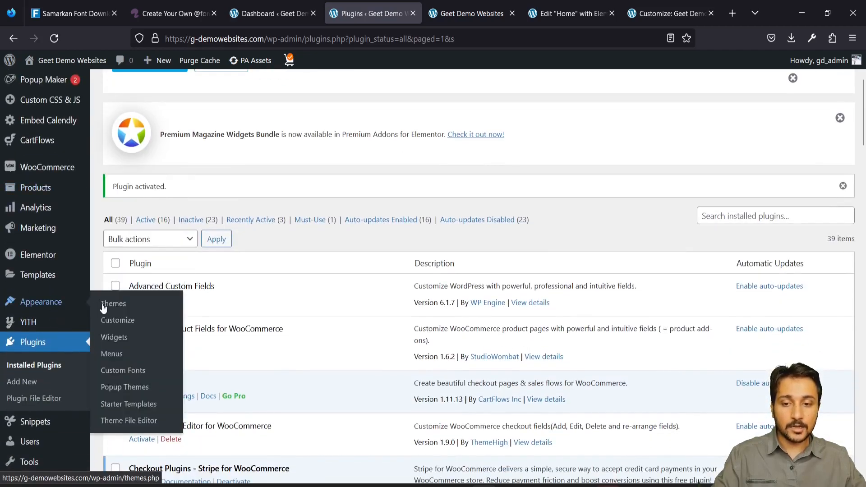
click(126, 375)
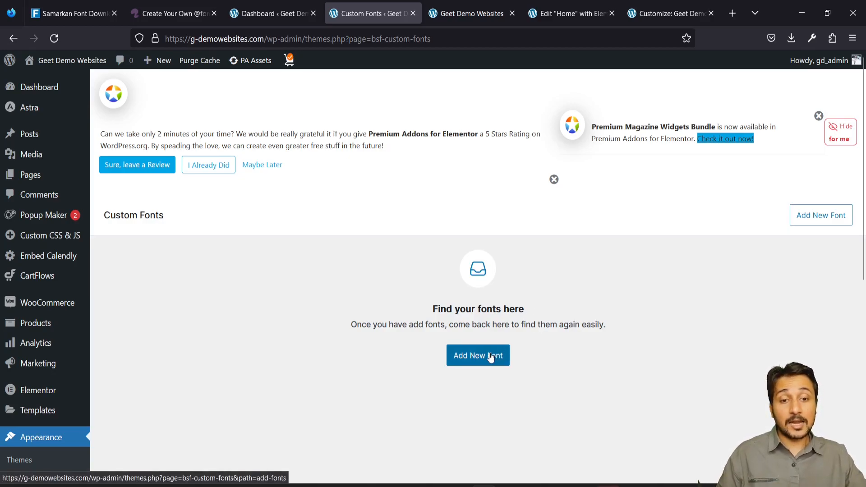
Add a new local font and name it Samarkan
scroll(491, 357, down, 2)
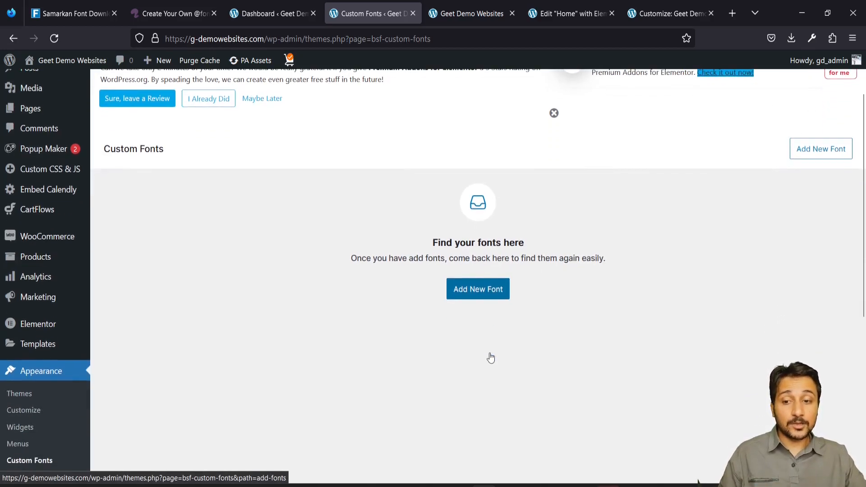
click(478, 292)
click(125, 199)
text(Samarkan)
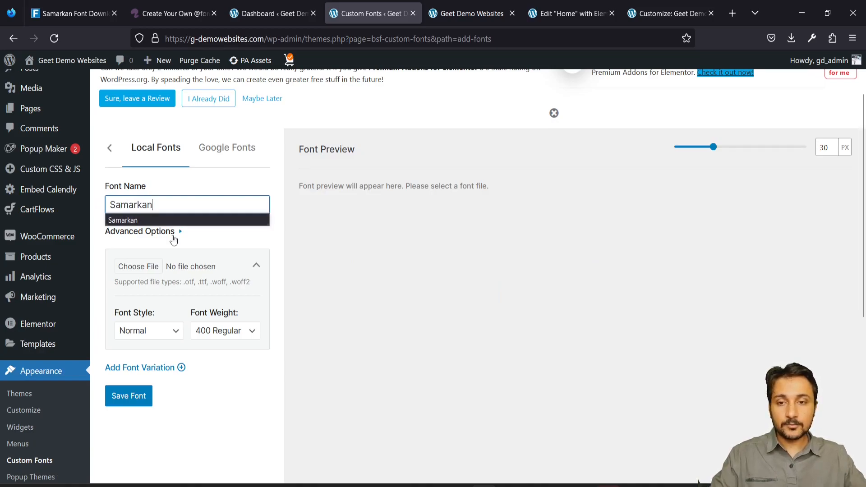
Start uploading a font file from the computer for the Samarkan font
click(143, 270)
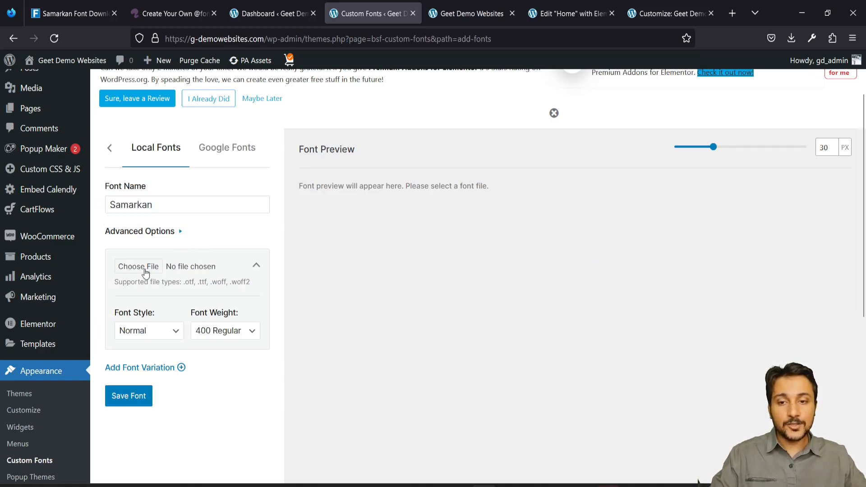
click(58, 110)
click(435, 280)
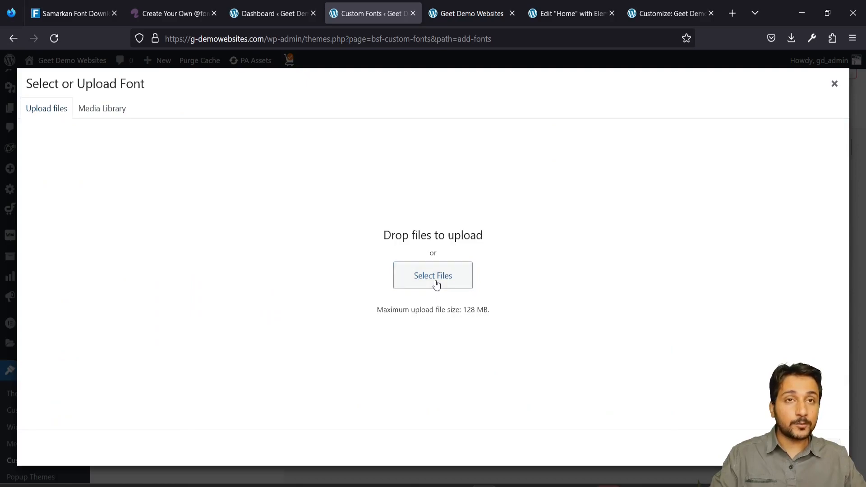